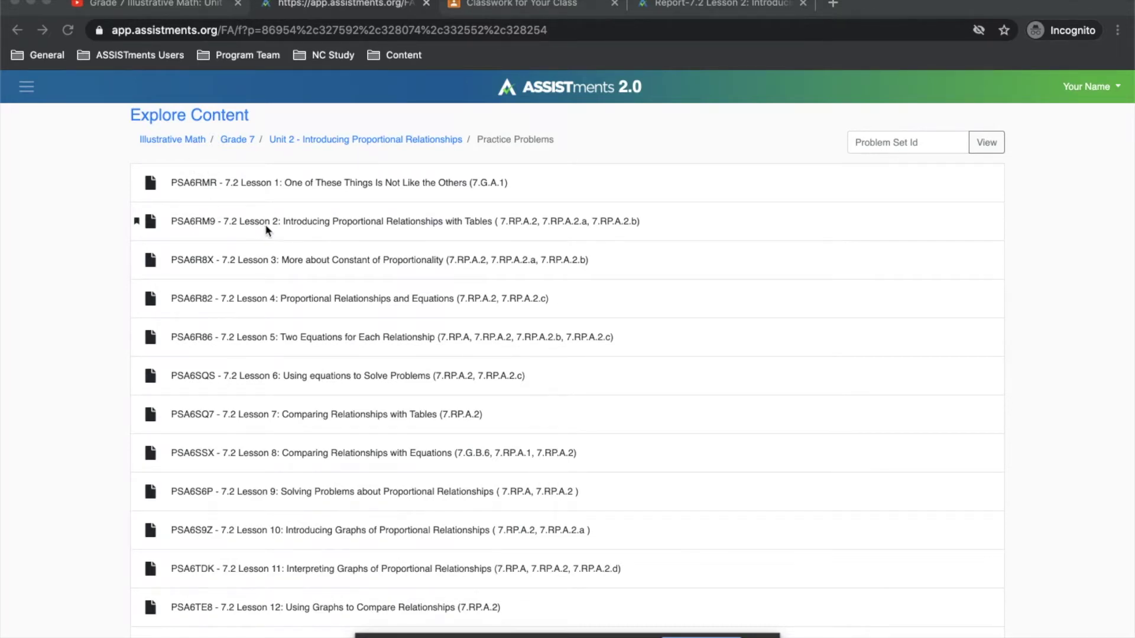
# Step: Open the PSA6RM9 7.2 Lesson 2 problem set and select all of its problems
pyautogui.click(265, 228)
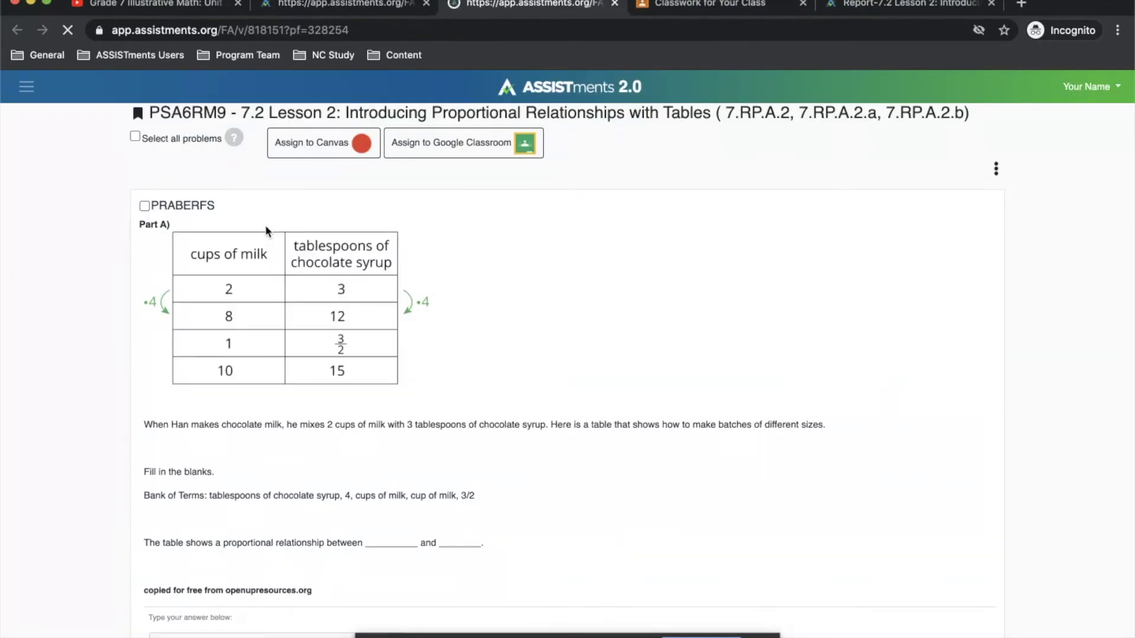
pyautogui.click(135, 136)
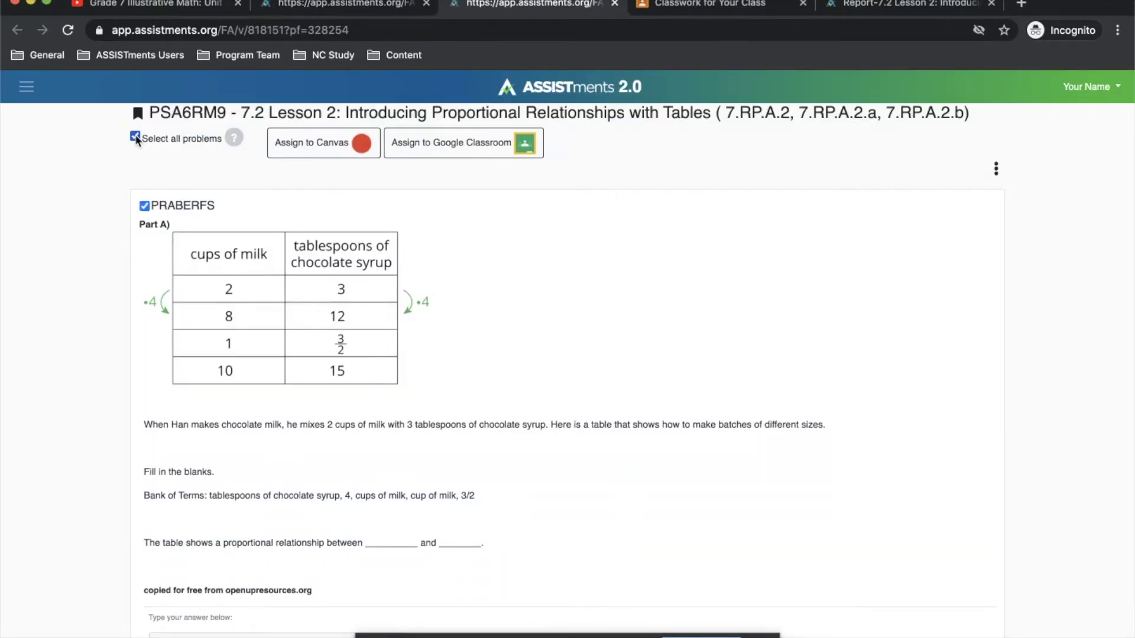
# Step: Assign the selected Lesson 2 problems to Your Class in Google Classroom, then view the assignment
pyautogui.click(524, 144)
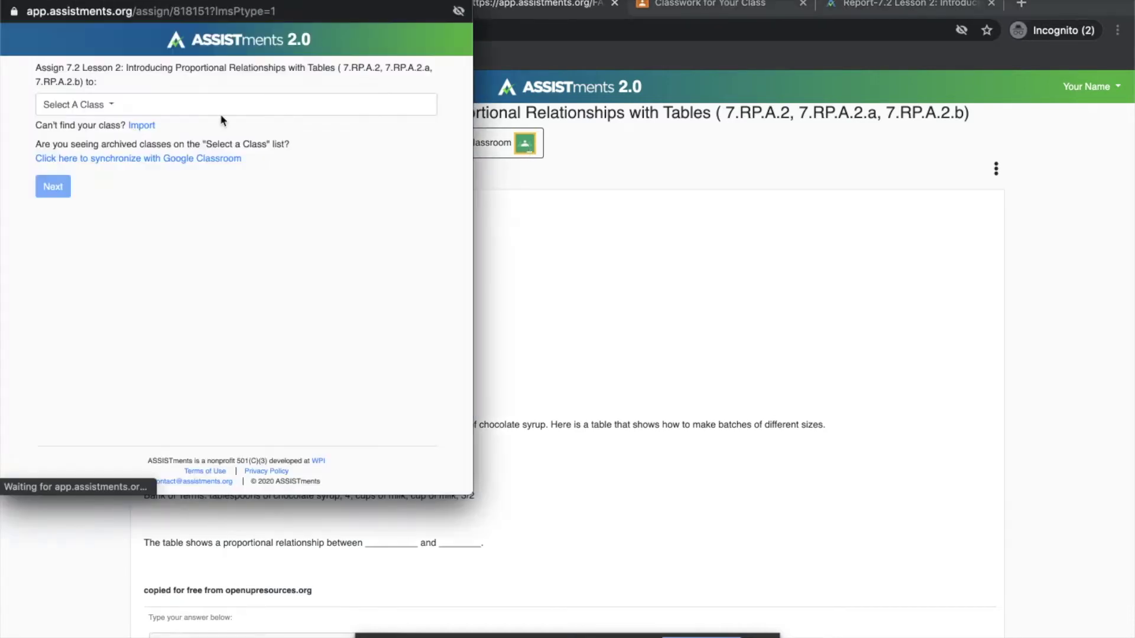
pyautogui.click(98, 107)
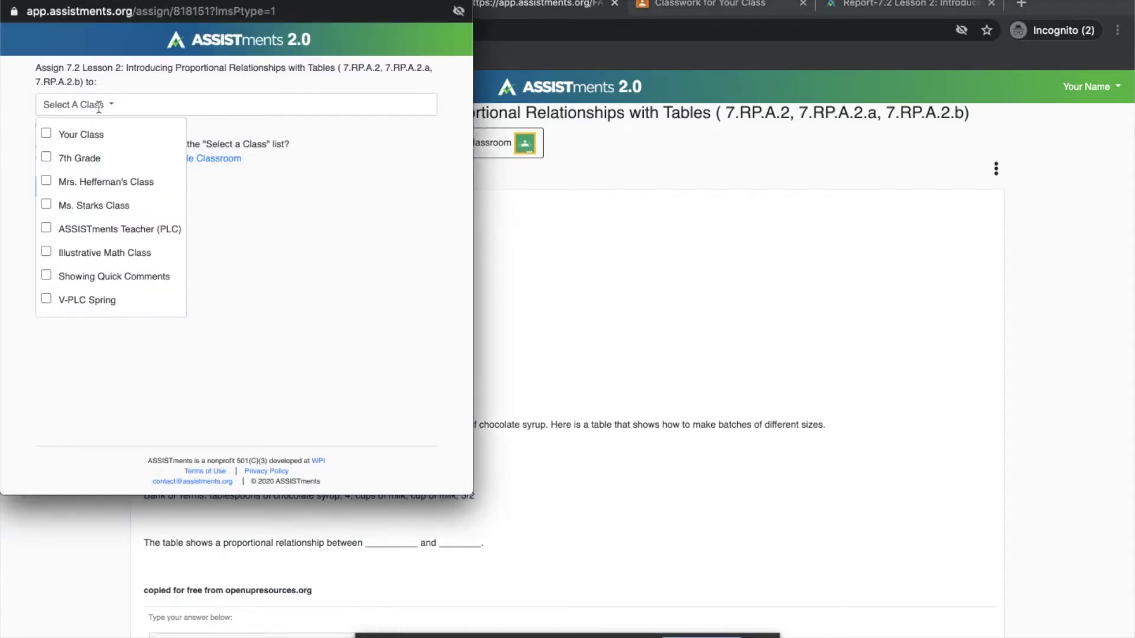
pyautogui.click(45, 140)
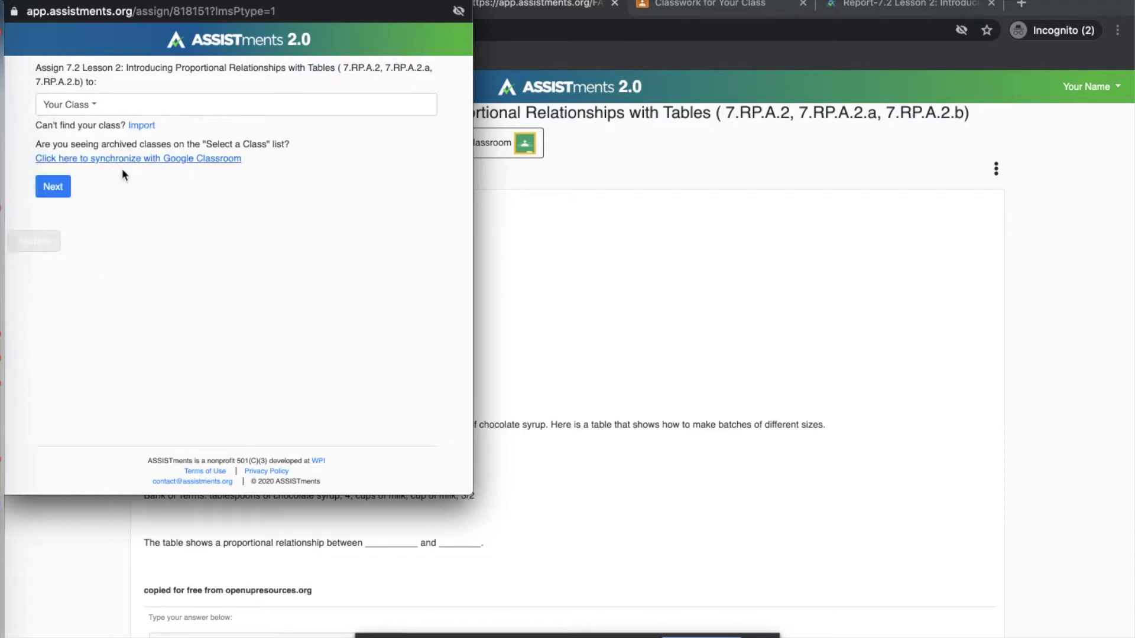
pyautogui.click(52, 187)
pyautogui.click(60, 285)
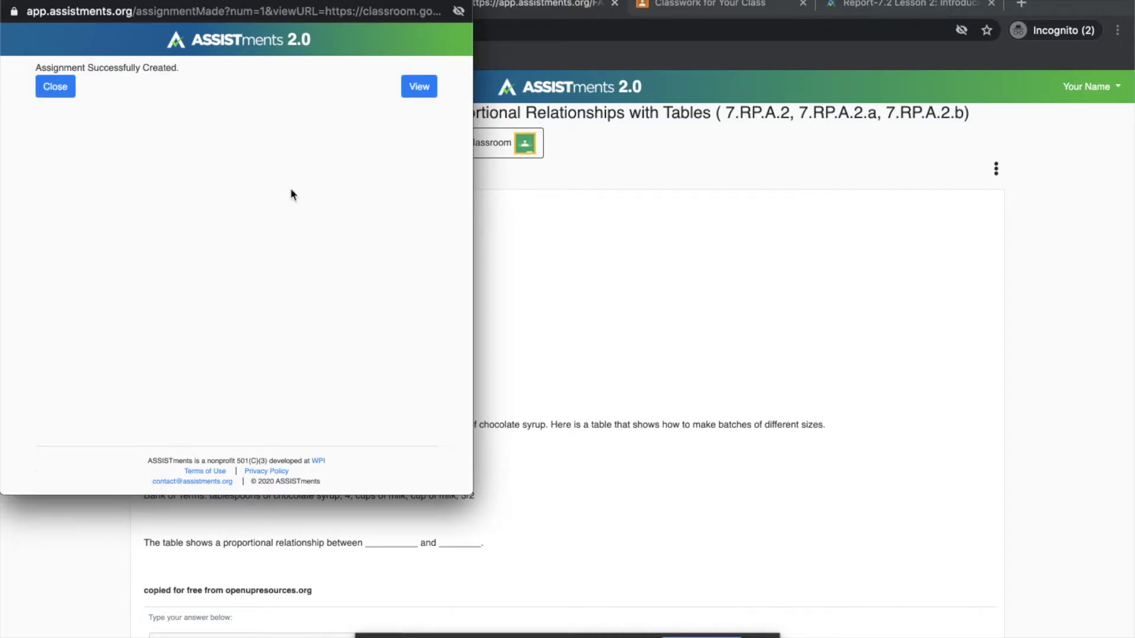
pyautogui.click(417, 88)
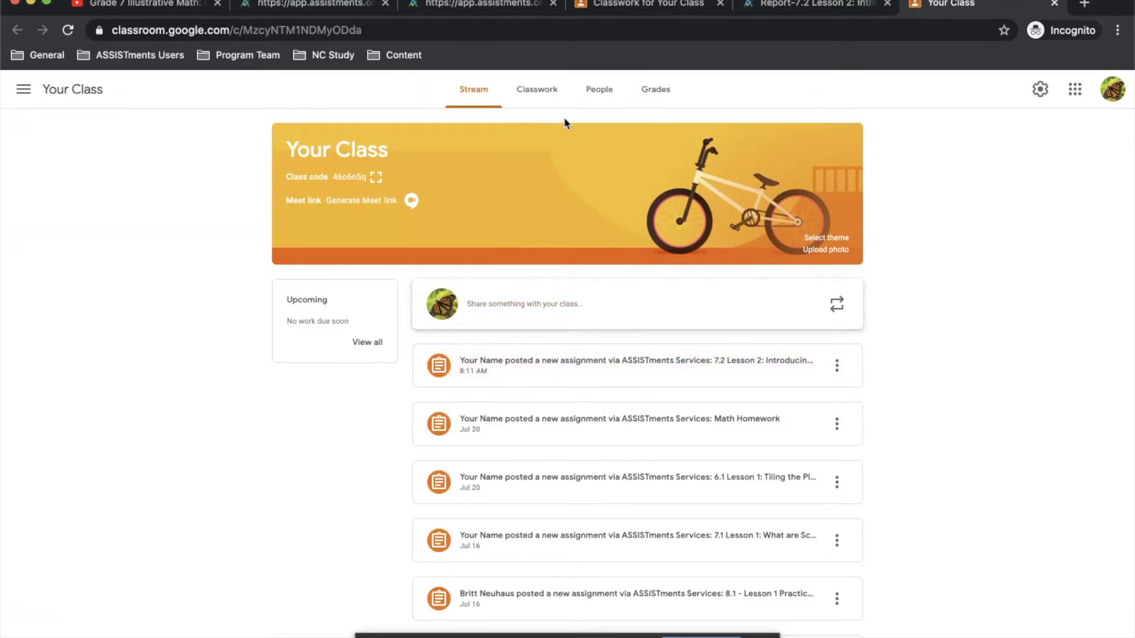
# Step: Show the Classwork page with 7.2 Lesson 2 on top, dismissing the Create menu unused
pyautogui.click(539, 92)
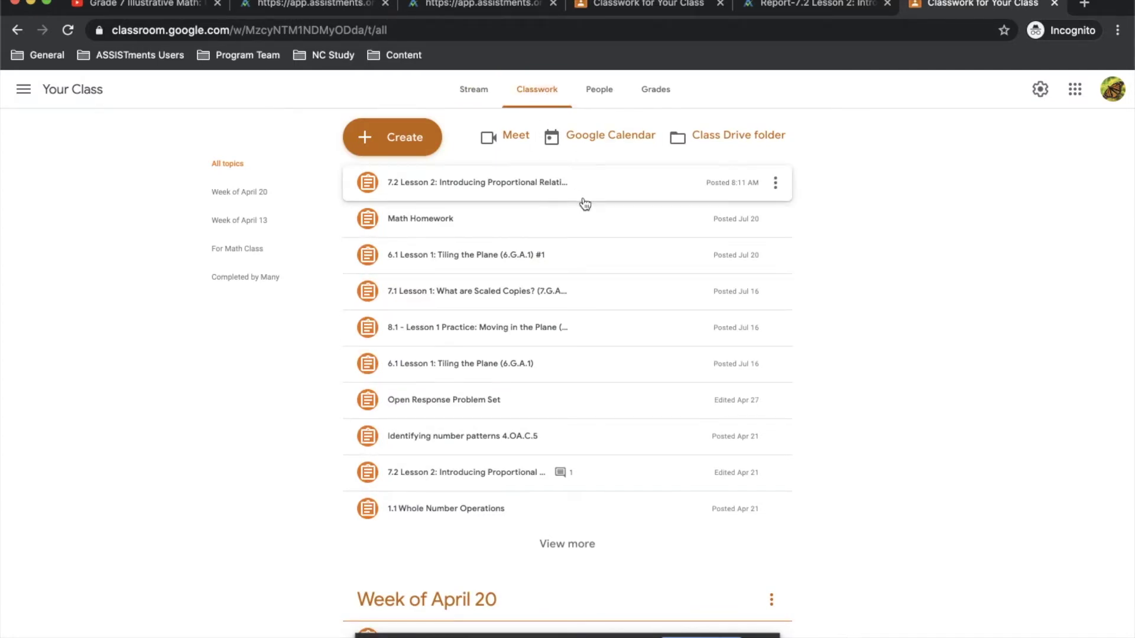
pyautogui.click(415, 142)
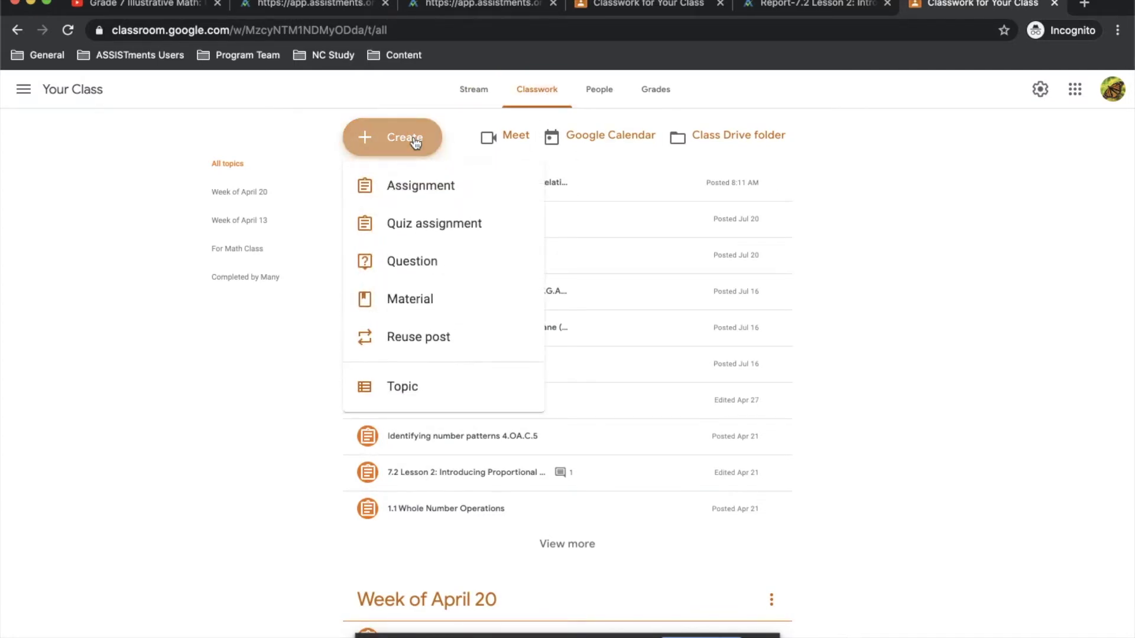
pyautogui.click(903, 347)
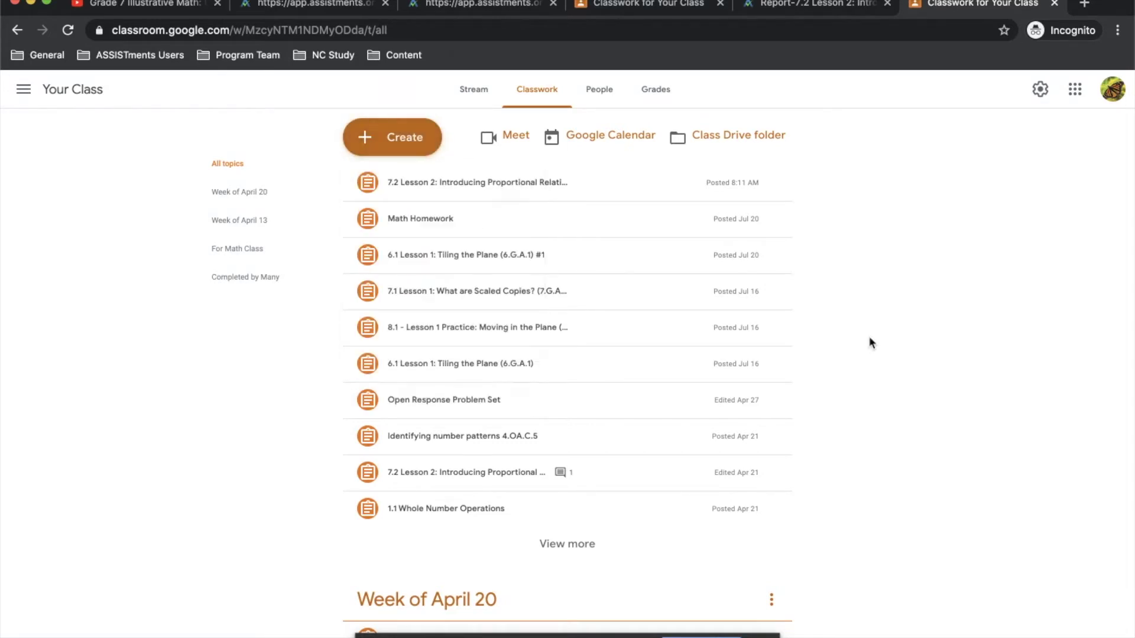
pyautogui.scroll(-5, 451, 260)
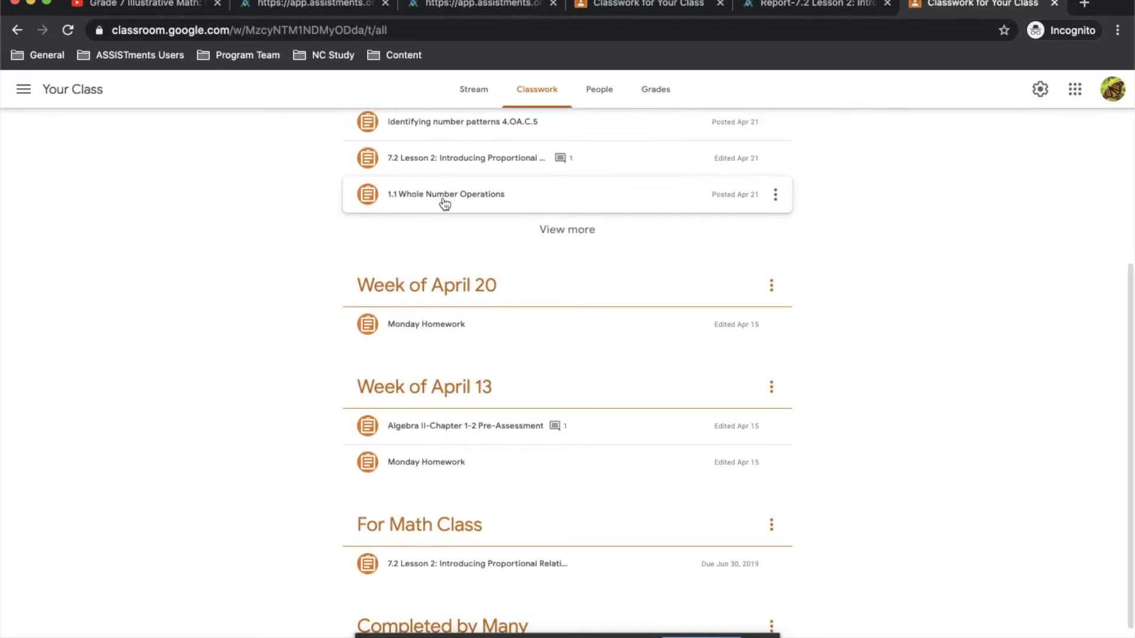
pyautogui.moveTo(445, 203); pyautogui.dragTo(439, 169)
pyautogui.scroll(5, 440, 171)
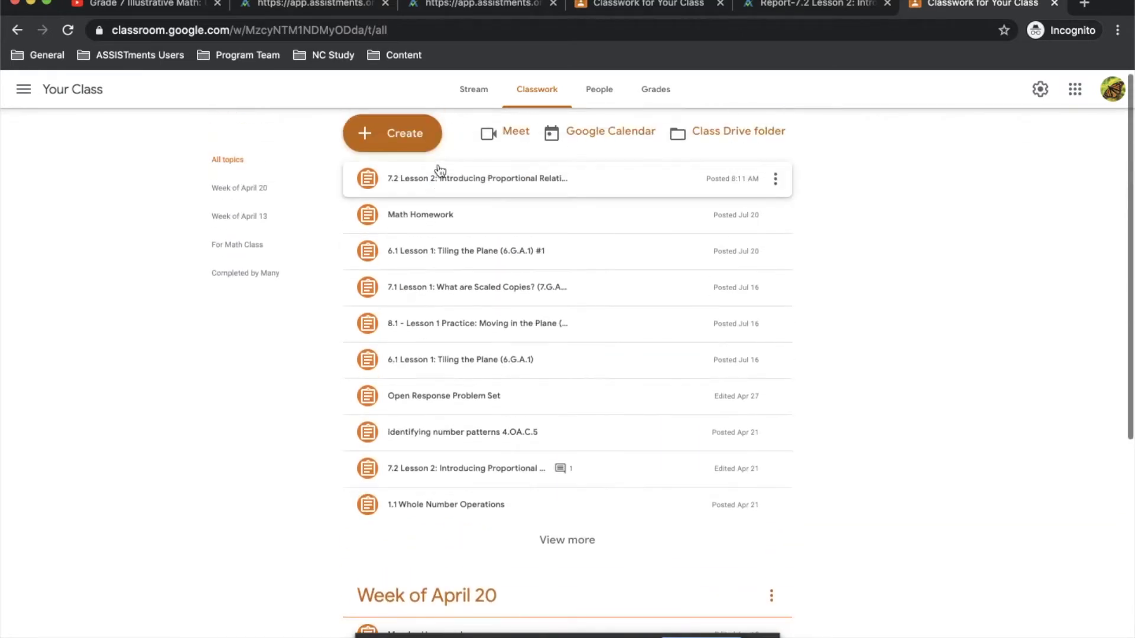
pyautogui.click(581, 188)
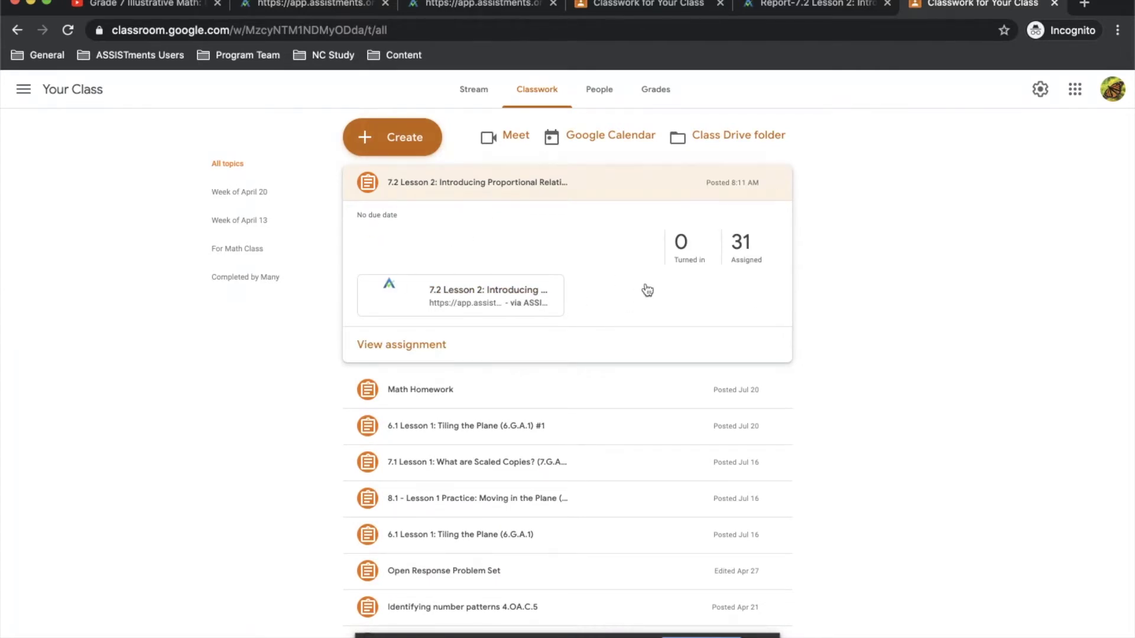
# Step: Choose Edit from the 7.2 Lesson 2 assignment's three-dot menu
pyautogui.moveTo(776, 189)
pyautogui.click(776, 185)
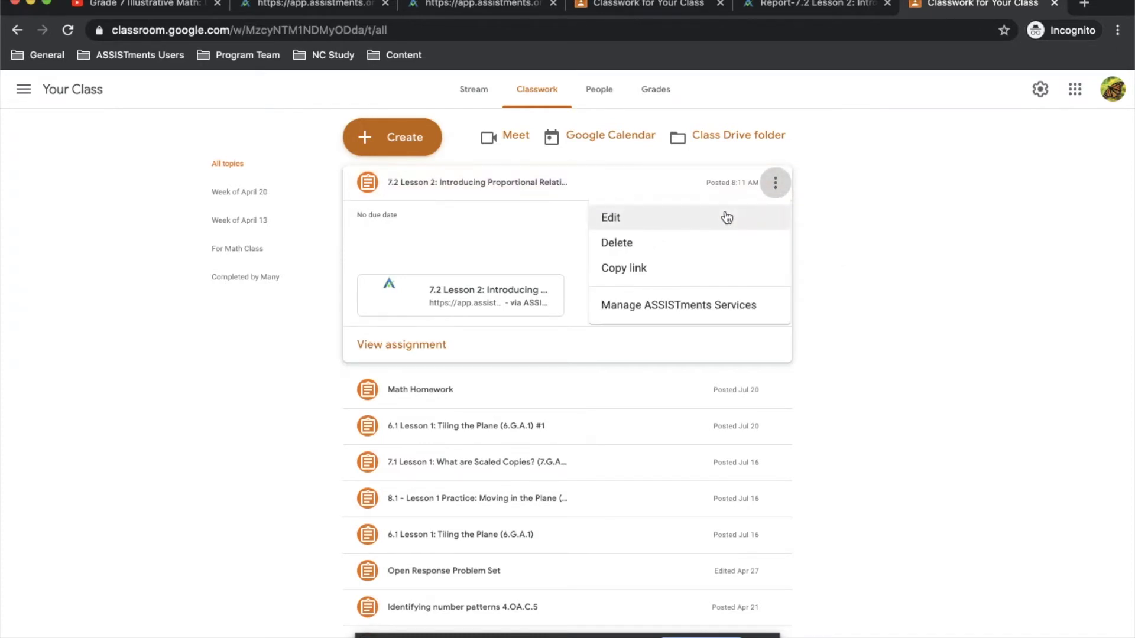
pyautogui.click(726, 218)
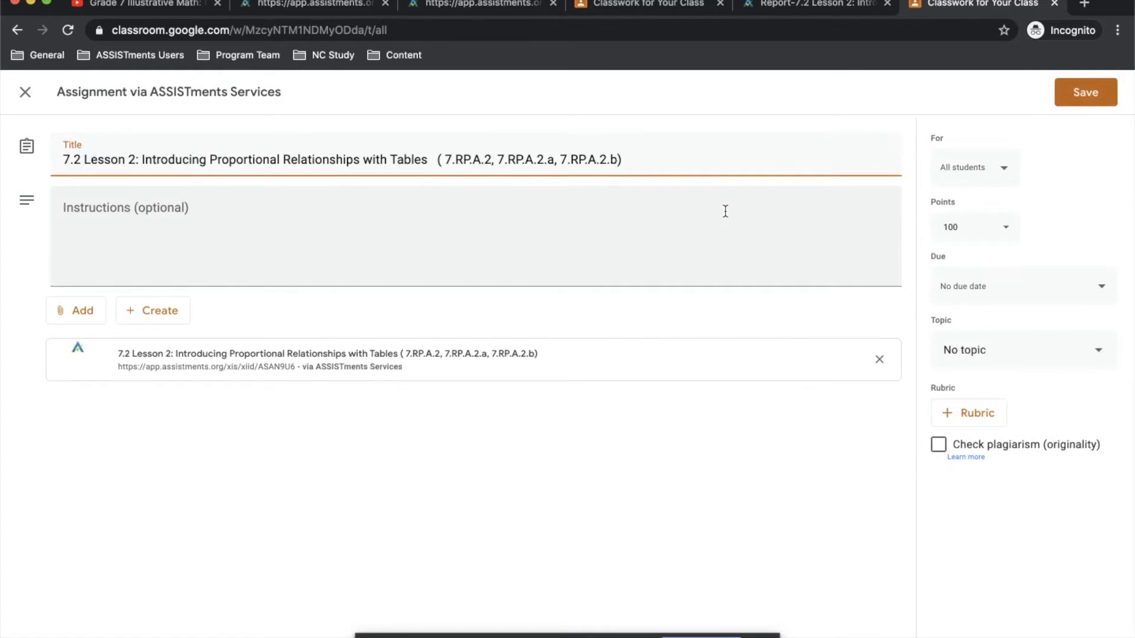
# Step: Look over the instructions field and the Add and Create attachment menus without choosing anything
pyautogui.click(324, 205)
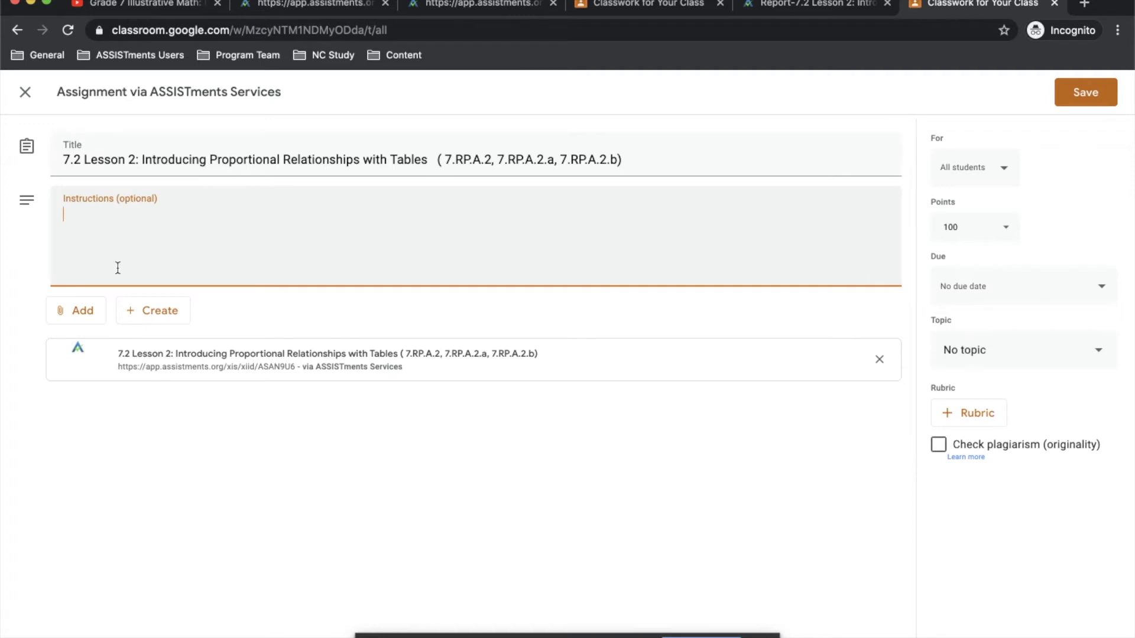
pyautogui.click(82, 318)
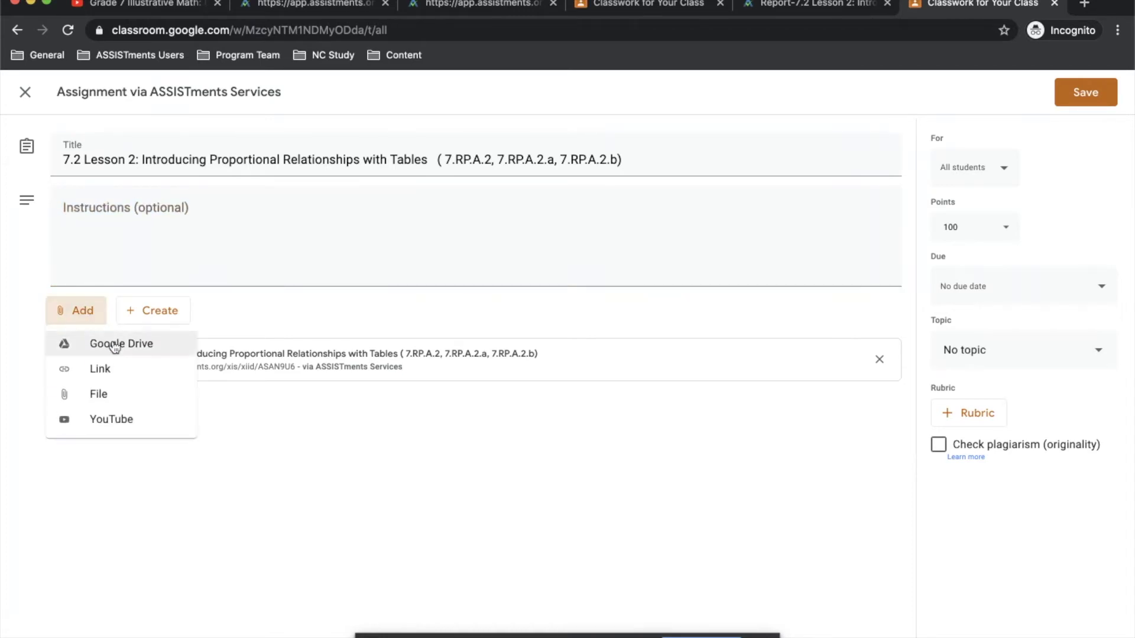
pyautogui.click(210, 305)
pyautogui.click(178, 317)
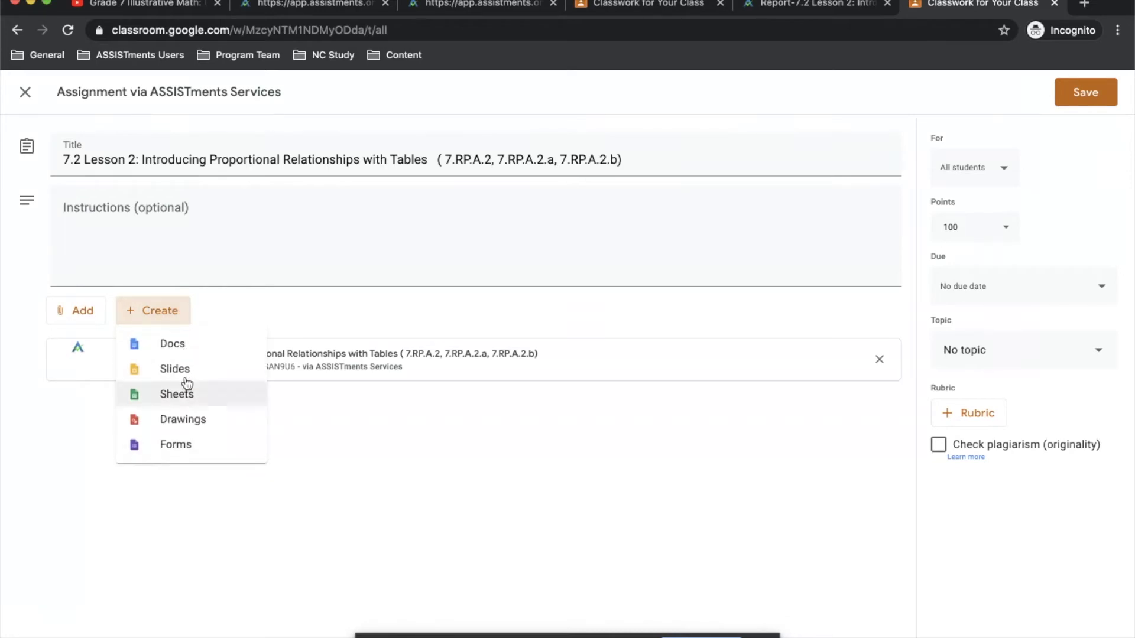
pyautogui.click(286, 319)
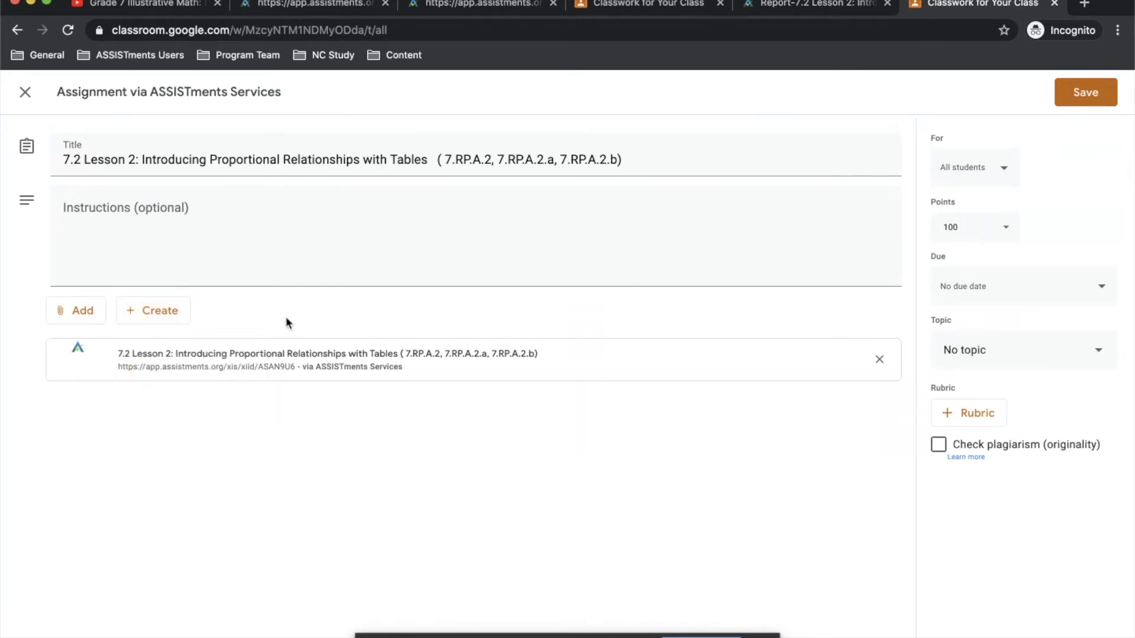
# Step: Copy the Lesson 2 YouTube video's URL from its tab and return to the assignment editor
pyautogui.click(145, 4)
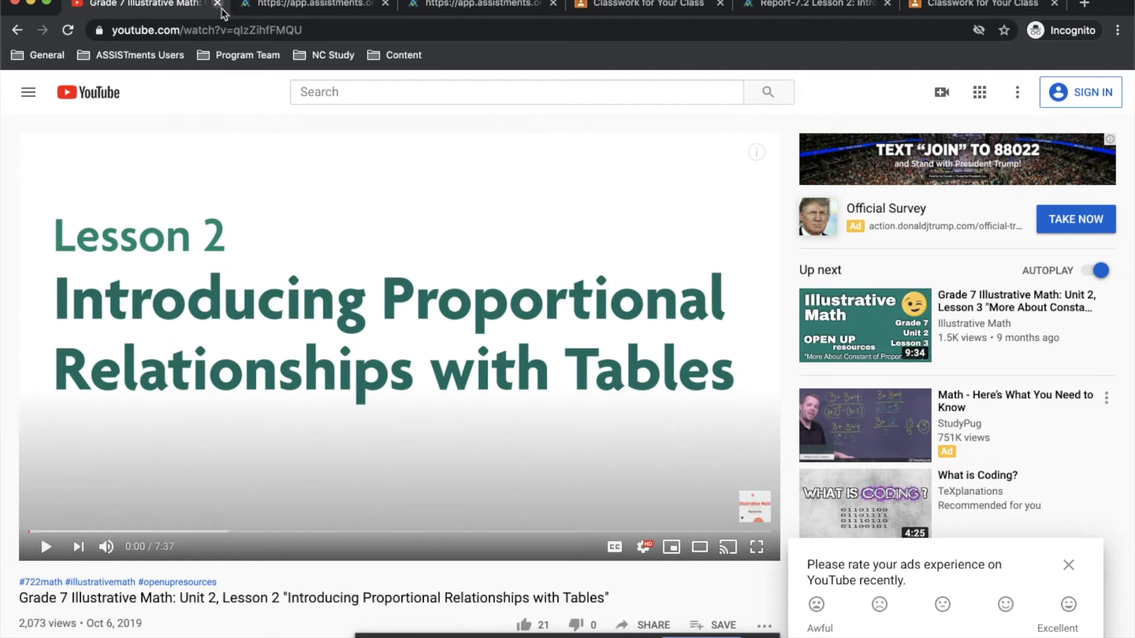
pyautogui.click(224, 27)
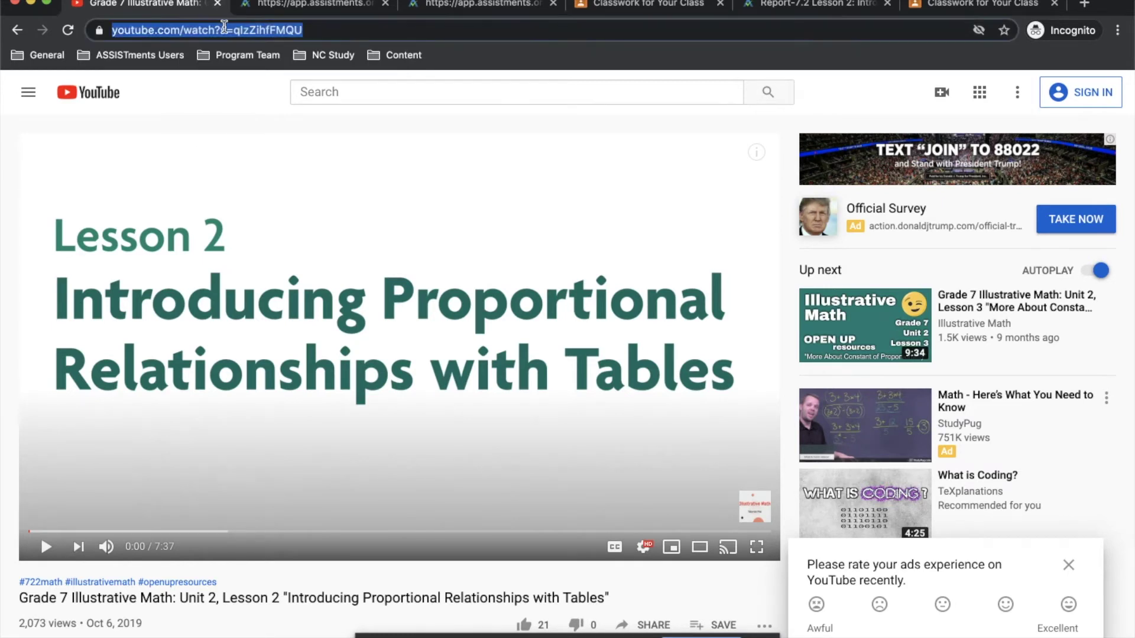
pyautogui.rightClick(224, 26)
pyautogui.click(266, 122)
pyautogui.click(981, 5)
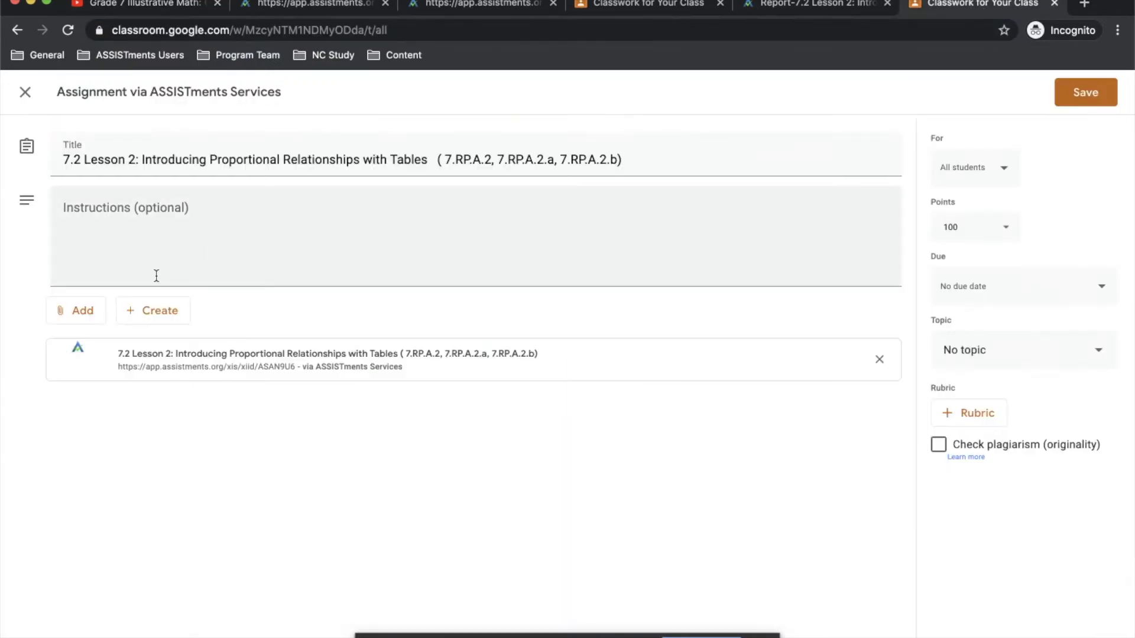
# Step: Attach the copied YouTube URL to the assignment as a link
pyautogui.click(85, 315)
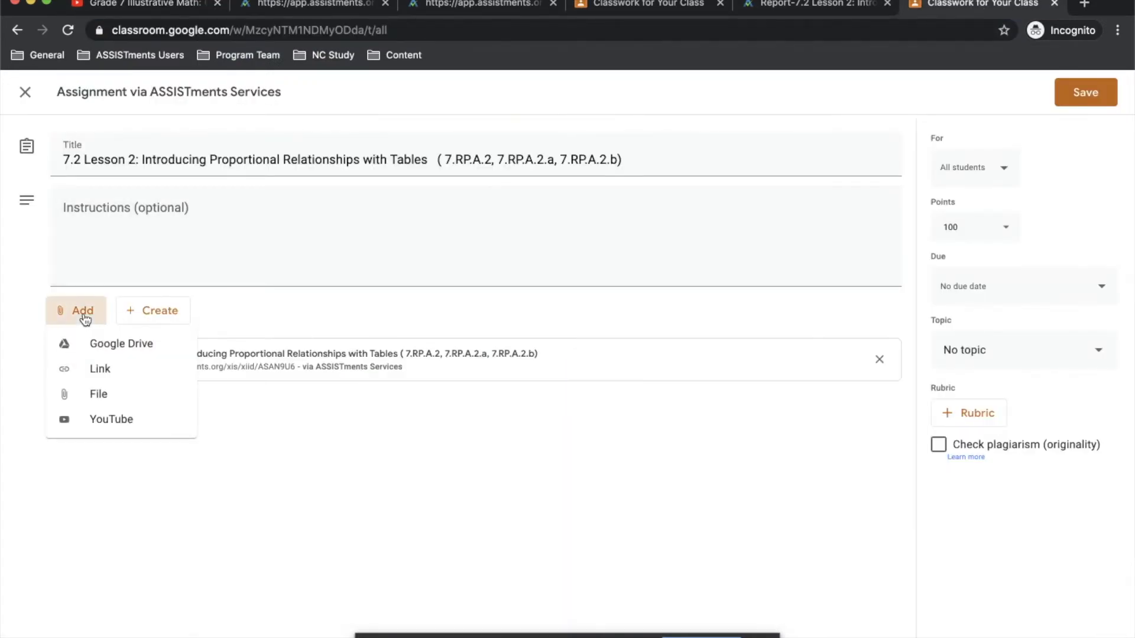
pyautogui.click(101, 368)
pyautogui.press('super+v')
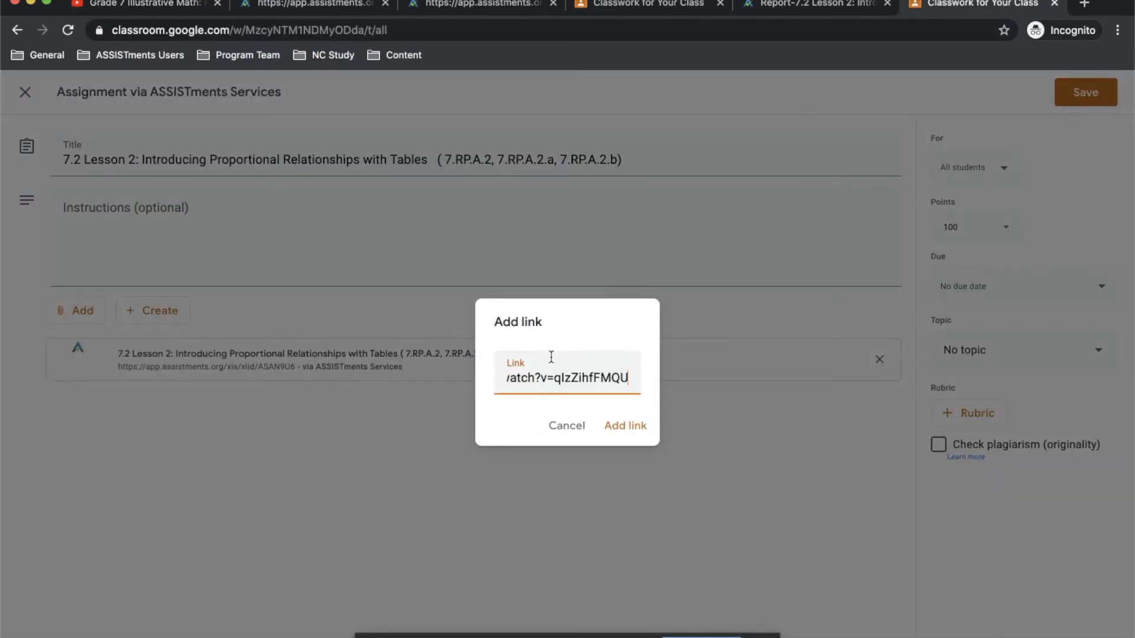
pyautogui.click(623, 431)
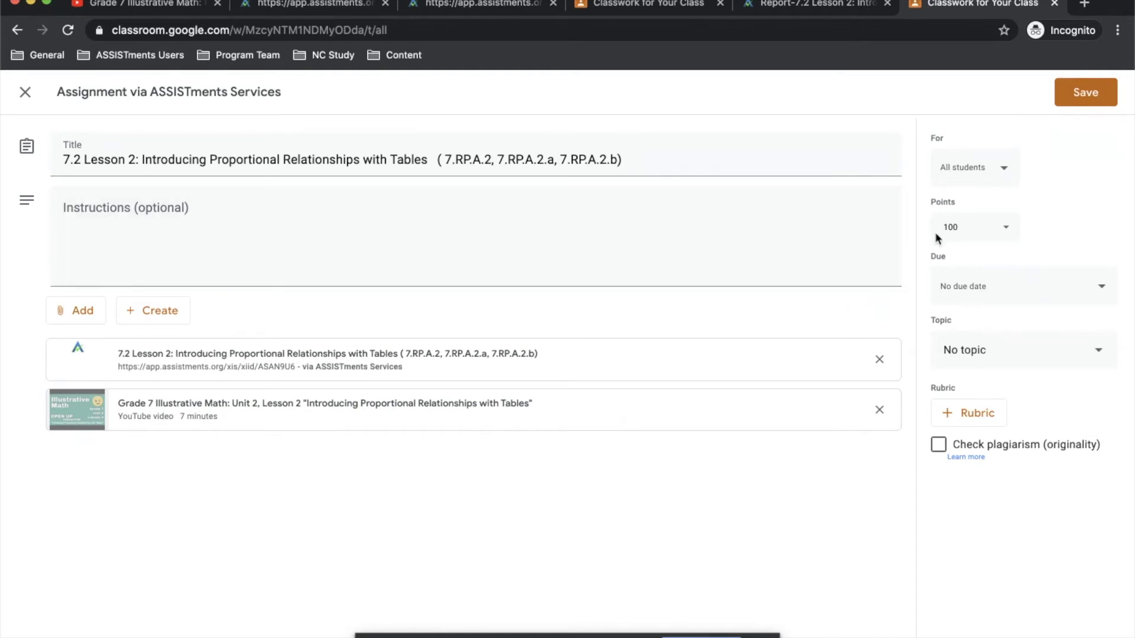
# Step: Confirm all students are selected in the For list and save the assignment
pyautogui.click(1007, 173)
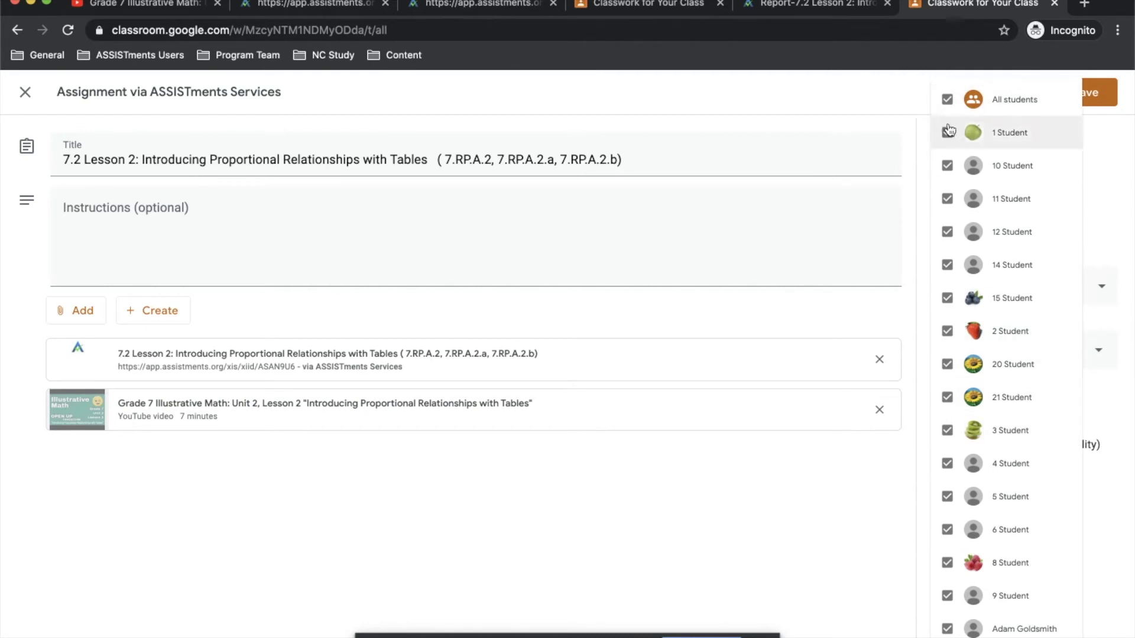
pyautogui.click(898, 102)
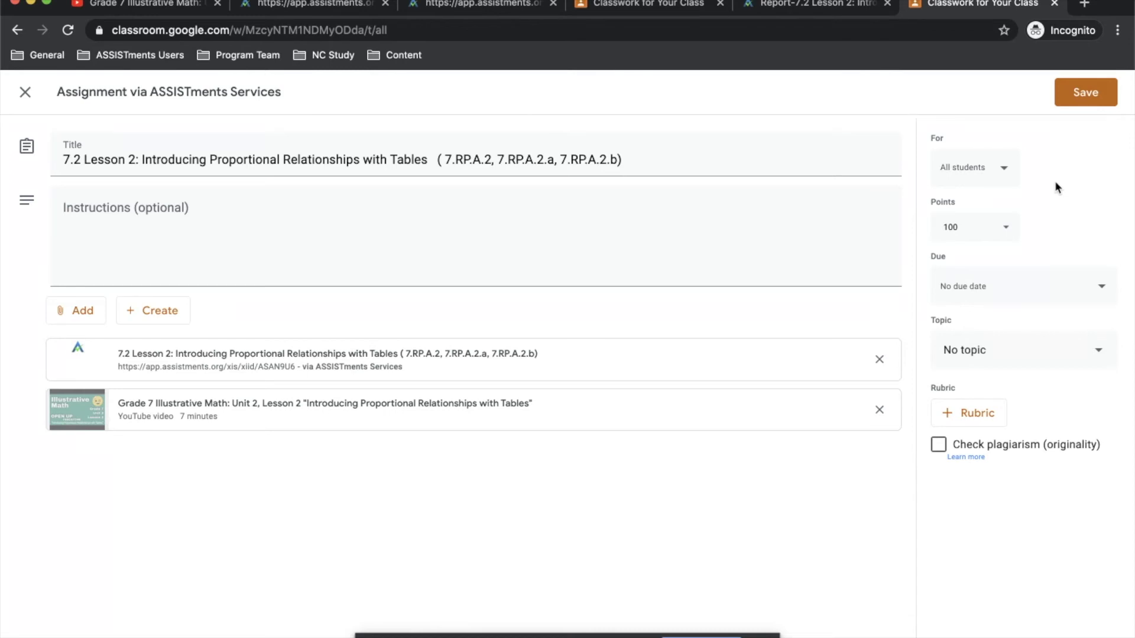
pyautogui.click(1084, 93)
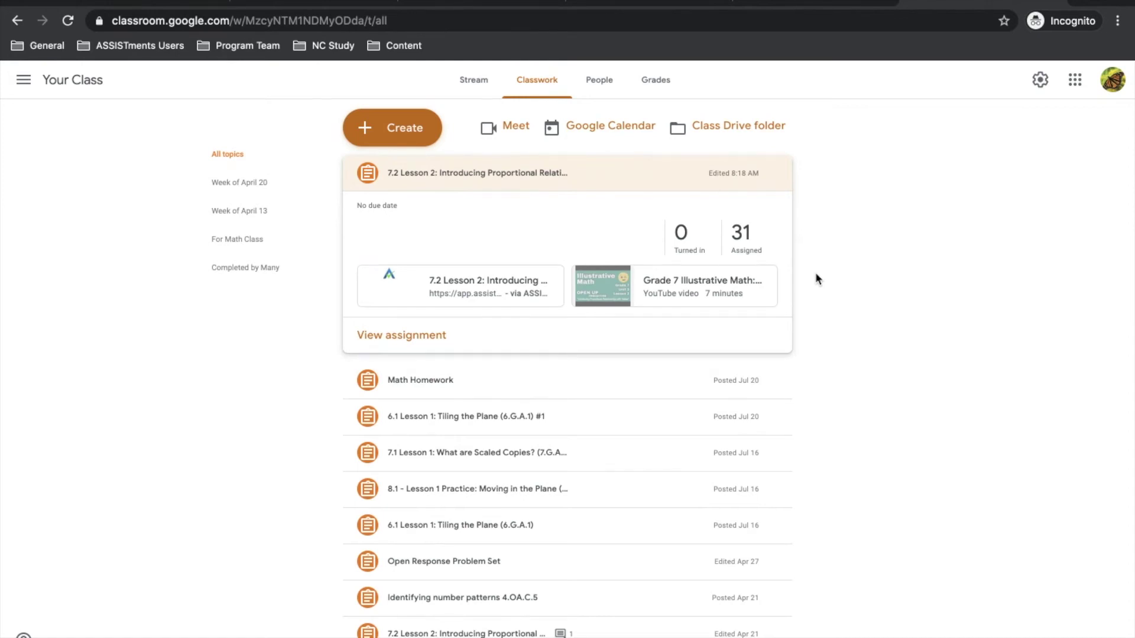
# Step: Open the student work, the first student's entry and its comment box, then return to the grid
pyautogui.click(388, 337)
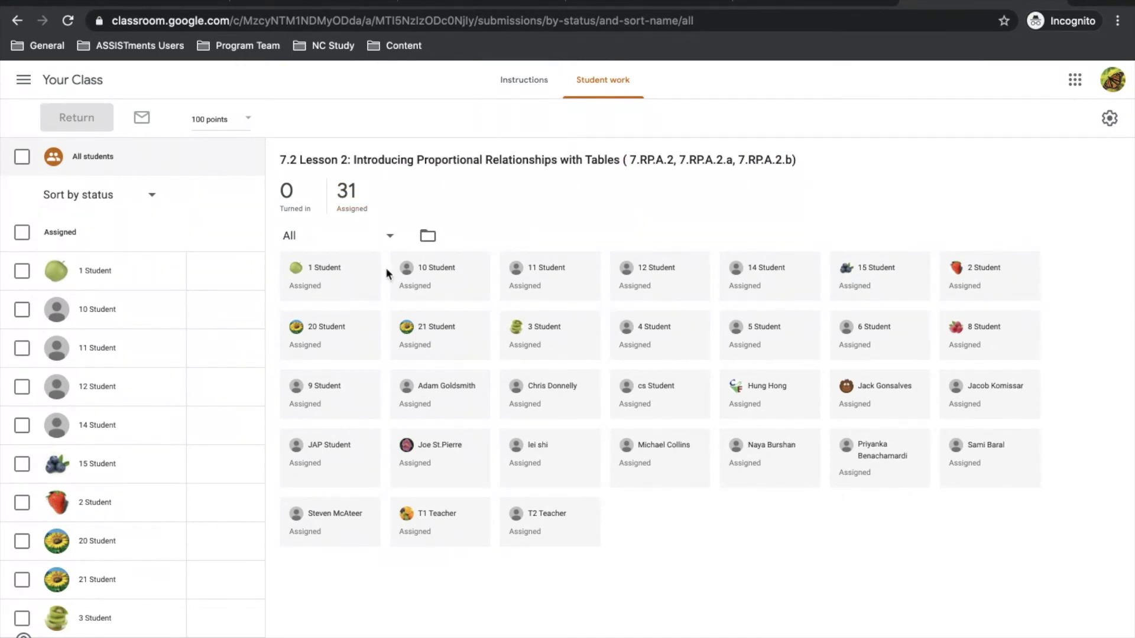
pyautogui.click(102, 273)
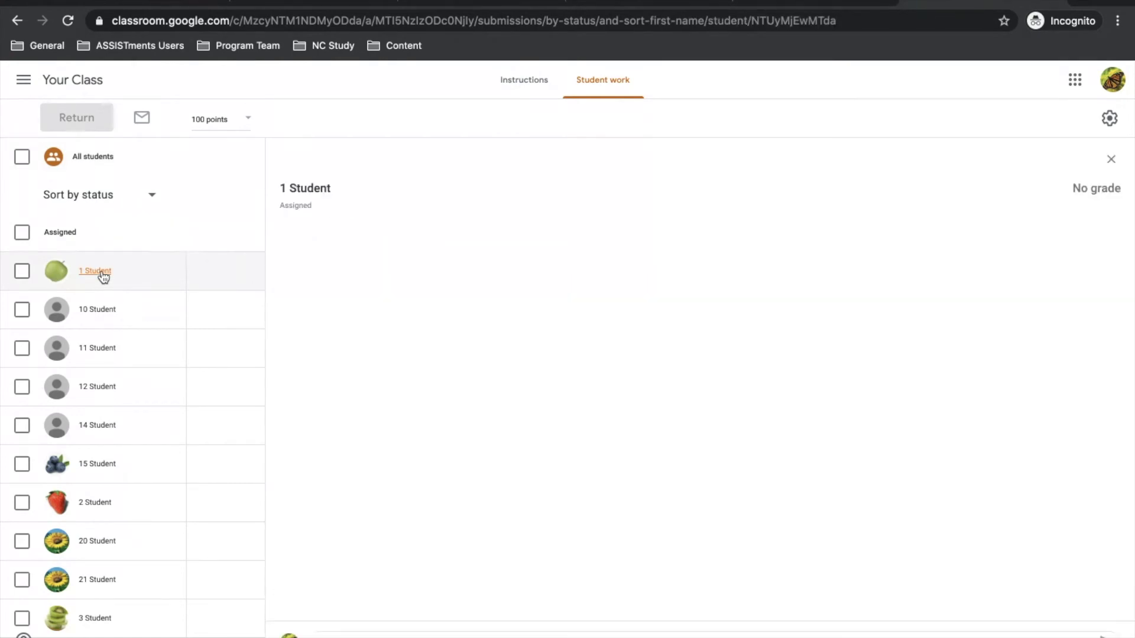
pyautogui.click(753, 634)
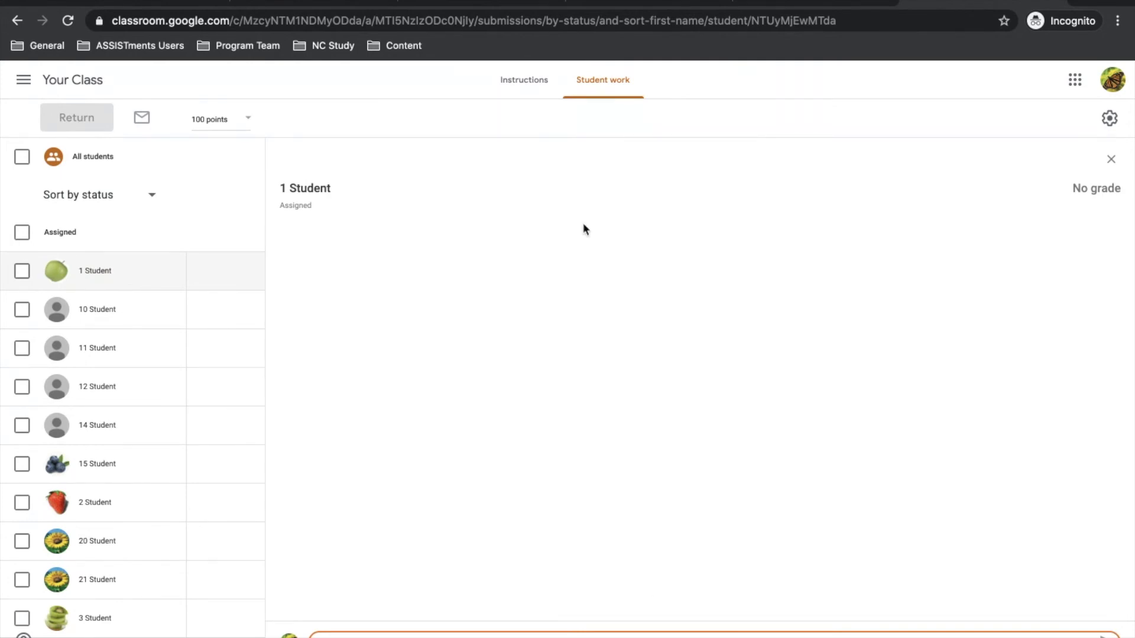
pyautogui.click(600, 84)
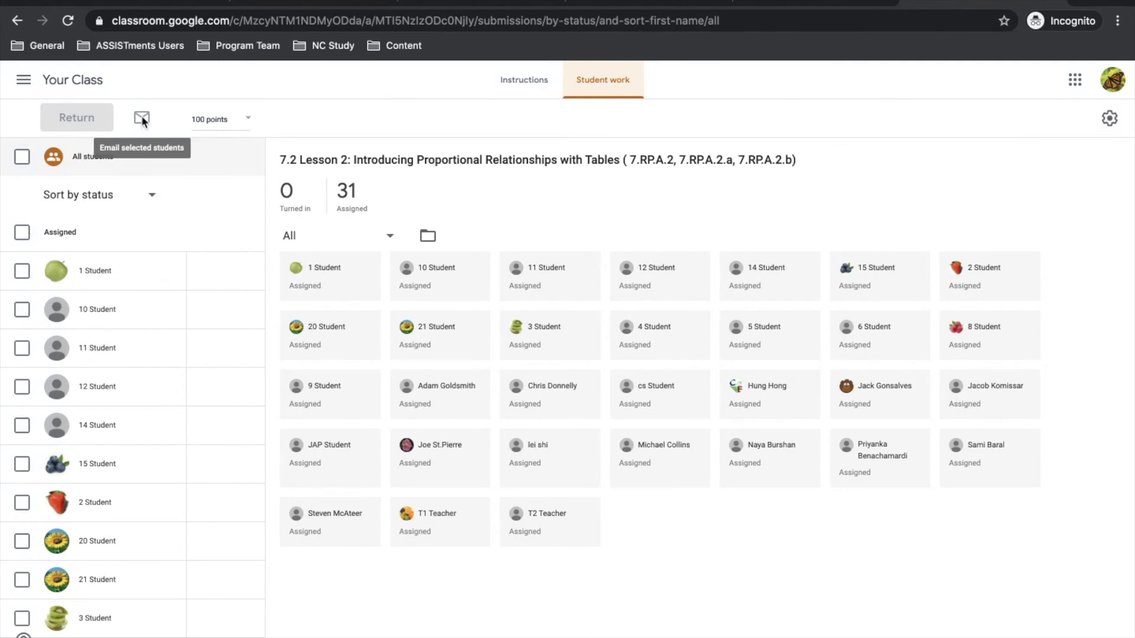
pyautogui.click(535, 83)
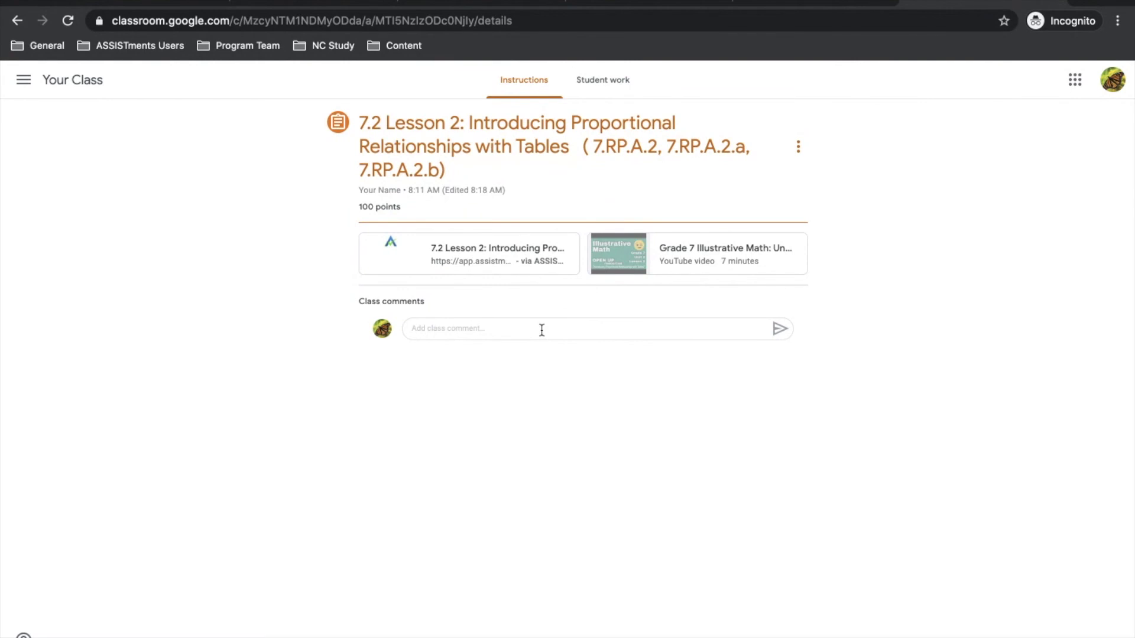
# Step: Go back to Your Class's Stream from the assignment page
pyautogui.click(81, 78)
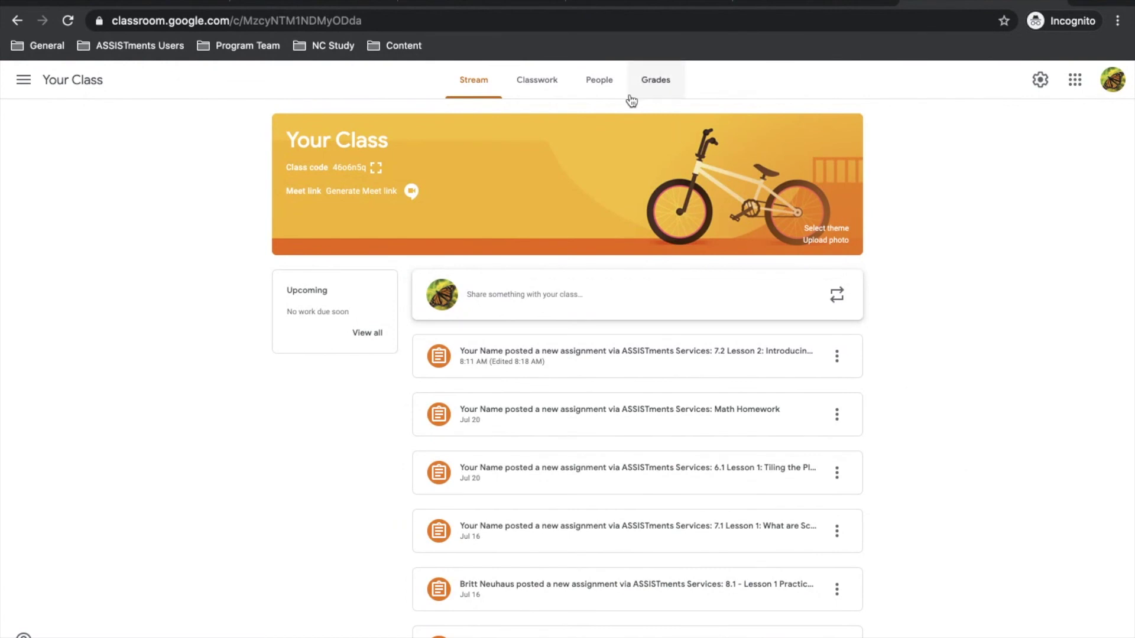
# Step: Check the People list of 31 students, then return to the Classwork list
pyautogui.click(591, 84)
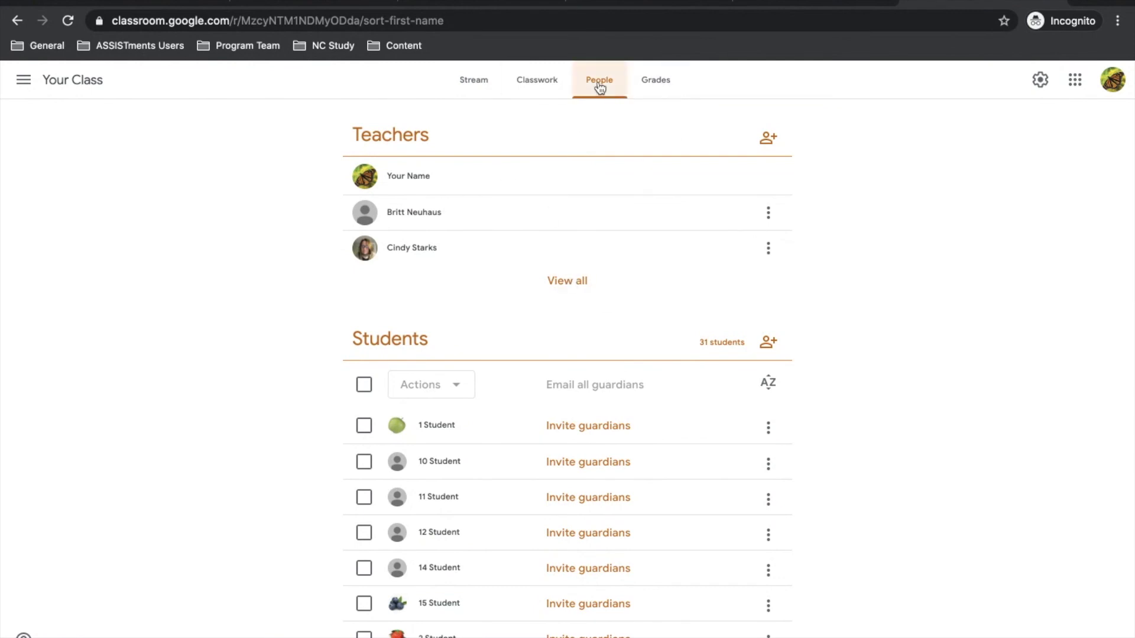
pyautogui.click(525, 84)
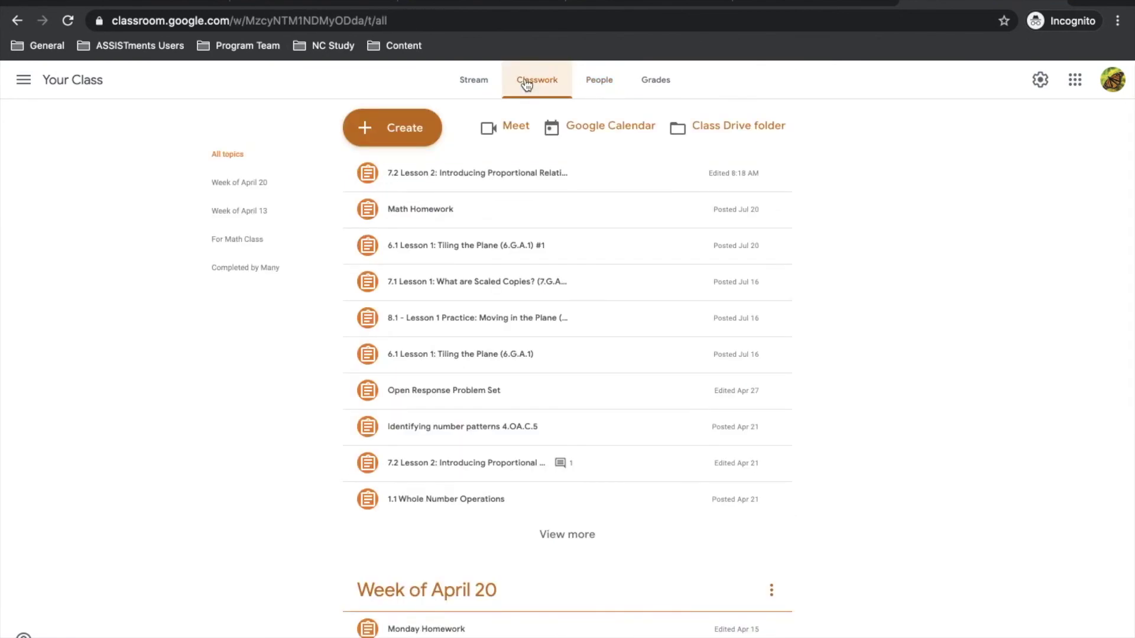